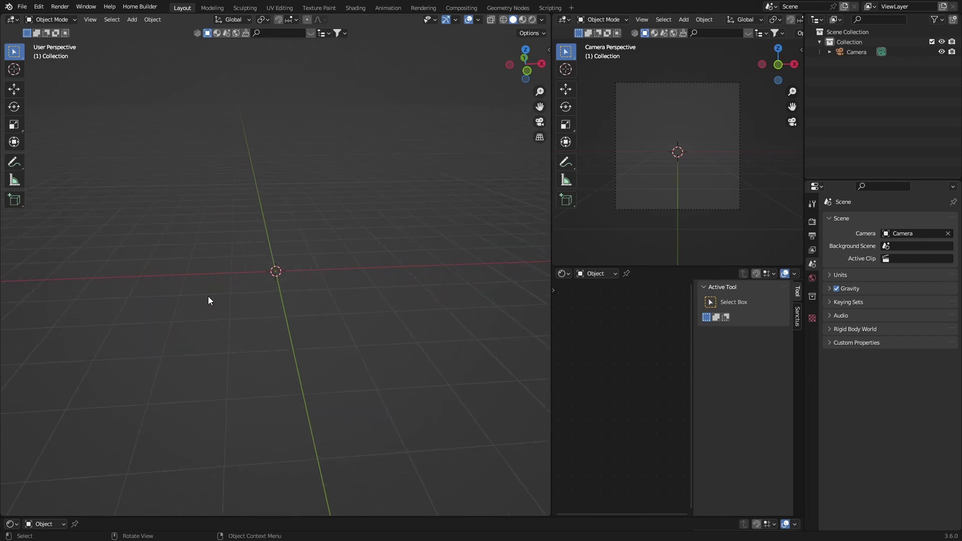
Orbit the empty scene, then show and hide the screencast keys settings.
middle_click_drag(208, 300, 212, 286)
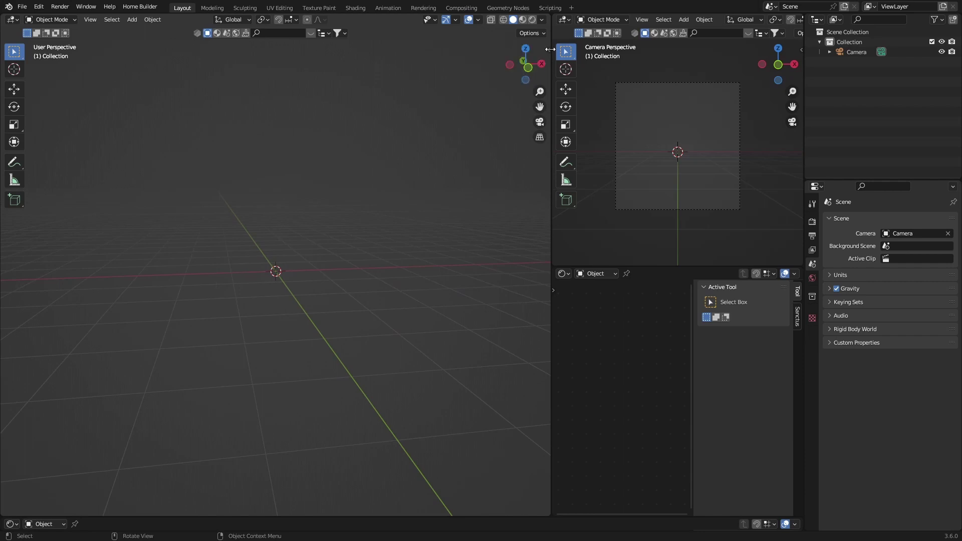
key("n")
left_click_drag(400, 83, 471, 150)
Add a UV sphere to the scene.
key("shift+a")
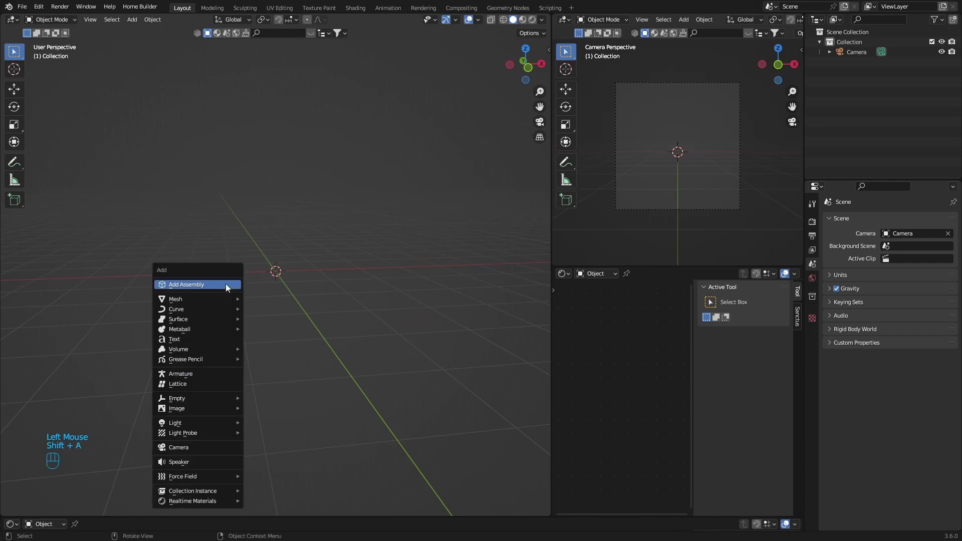
mouse_move(207, 299)
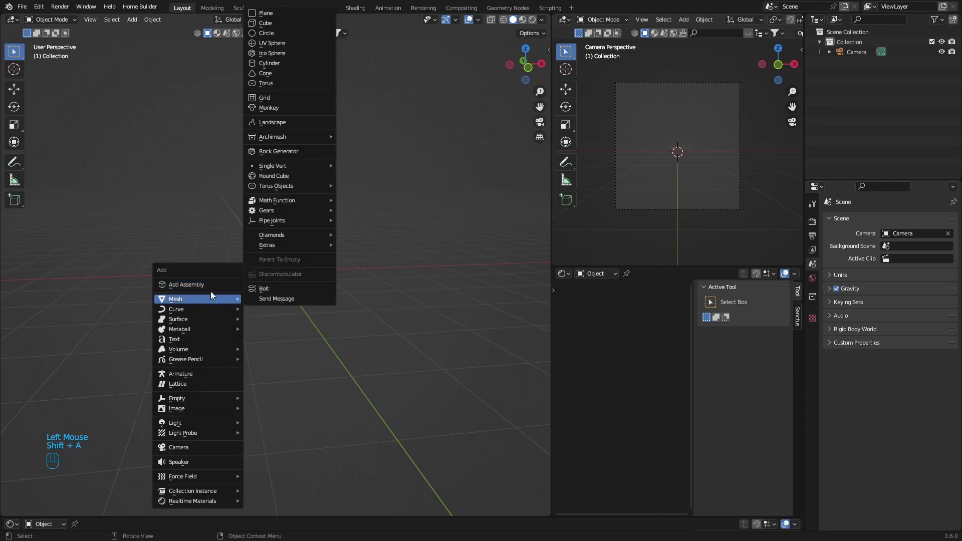
left_click(297, 42)
scroll(172, 380, "up", 2)
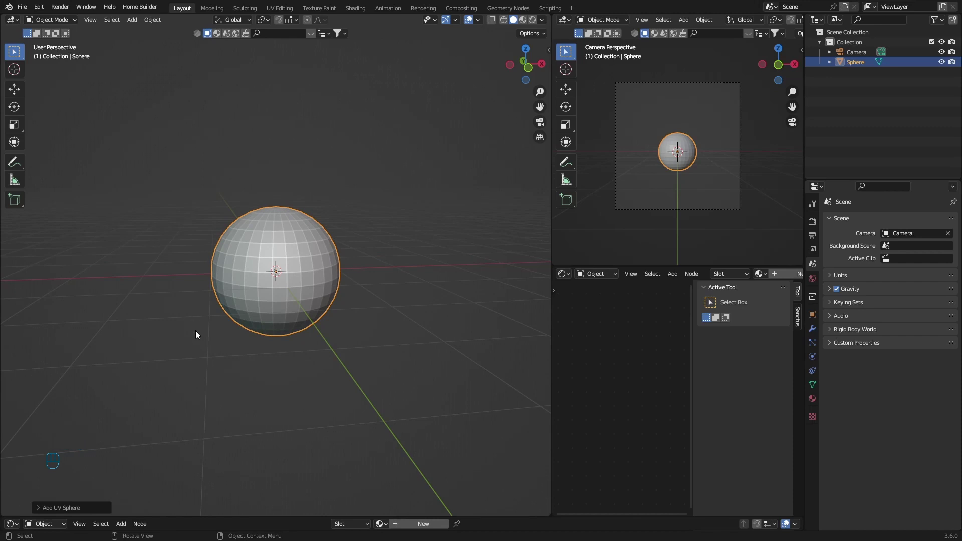
Enter Edit Mode on the sphere in vertex select and select a patch of faces on its front.
key("Tab")
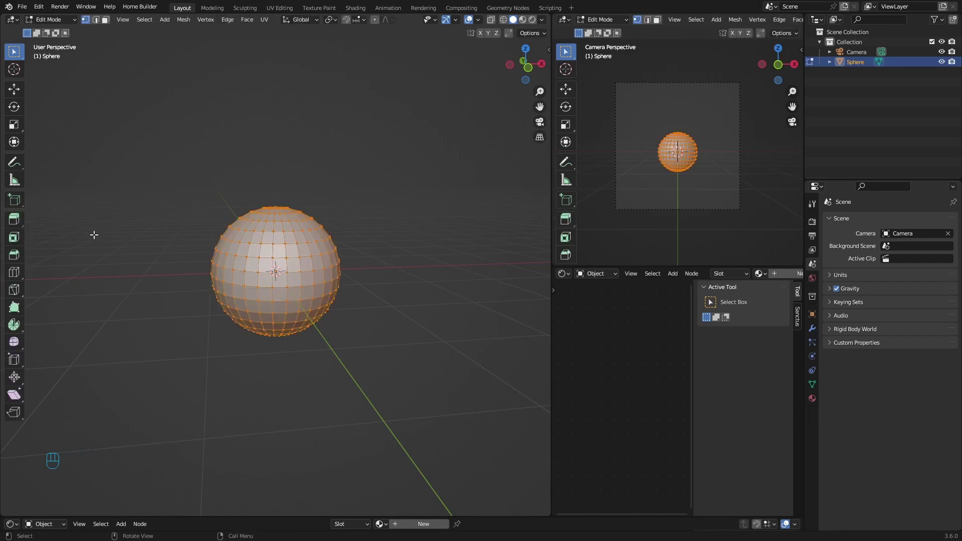
double_click(86, 21)
left_click_drag(280, 253, 237, 303)
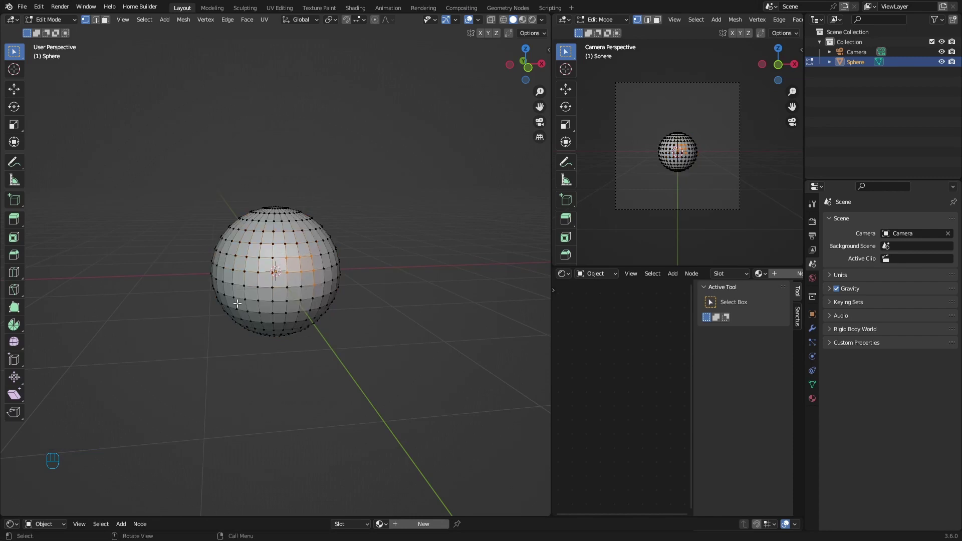
middle_click_drag(180, 344, 210, 344)
left_click_drag(314, 243, 232, 303)
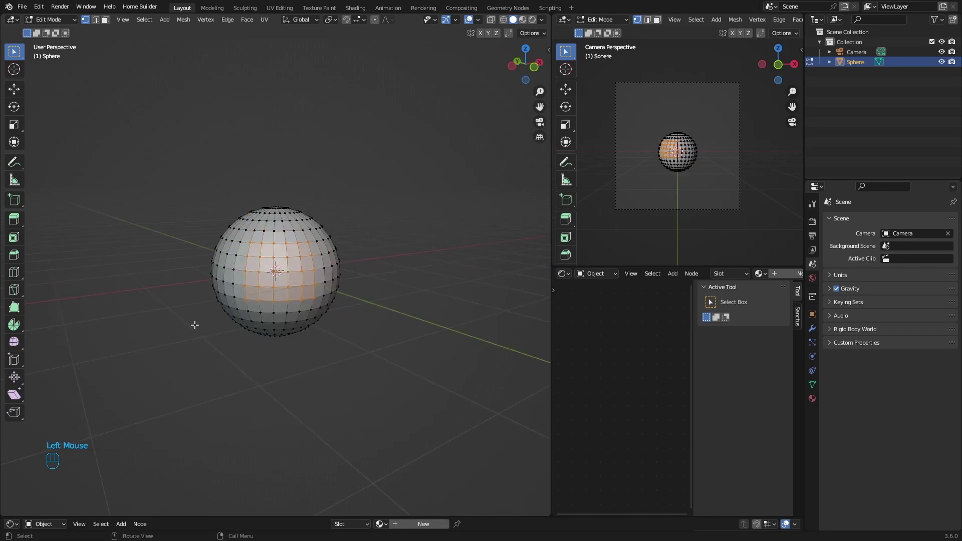
Enable proportional editing and pull the sphere's right end outward.
left_click(375, 20)
middle_click_drag(351, 225, 371, 275)
key("g")
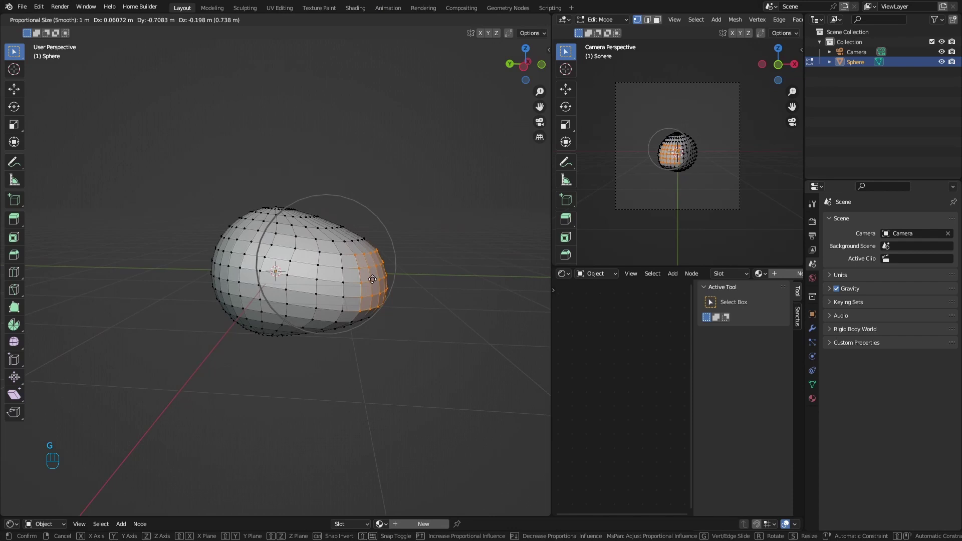
left_click(387, 278)
middle_click_drag(238, 301, 251, 292)
Stretch the sphere's left end outward with soft falloff.
left_click_drag(253, 248, 214, 300)
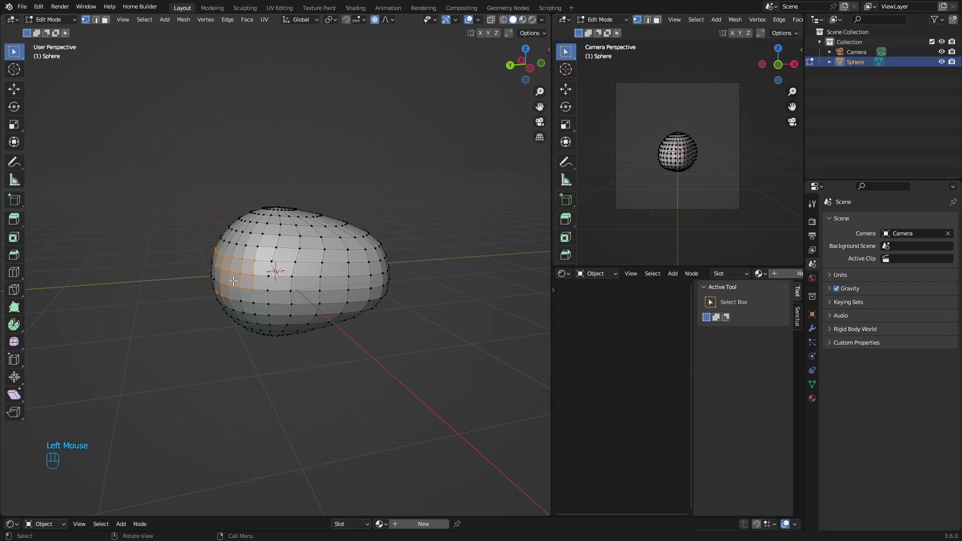
key("g")
left_click(198, 296)
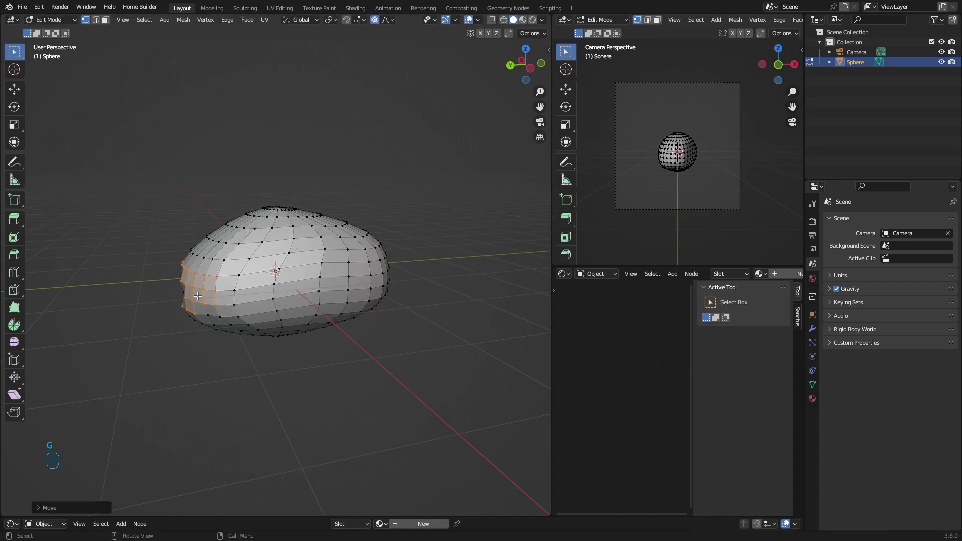
middle_click_drag(209, 393, 330, 377)
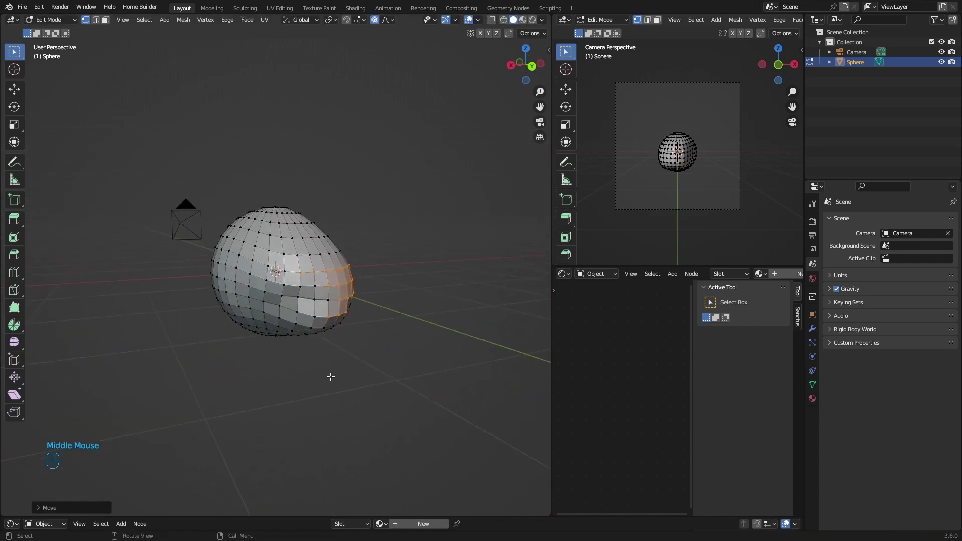
middle_click_drag(211, 334, 214, 284)
Bulge the blob's left side and reshape its lower front into irregular lumps.
left_click_drag(252, 248, 216, 303)
key("g")
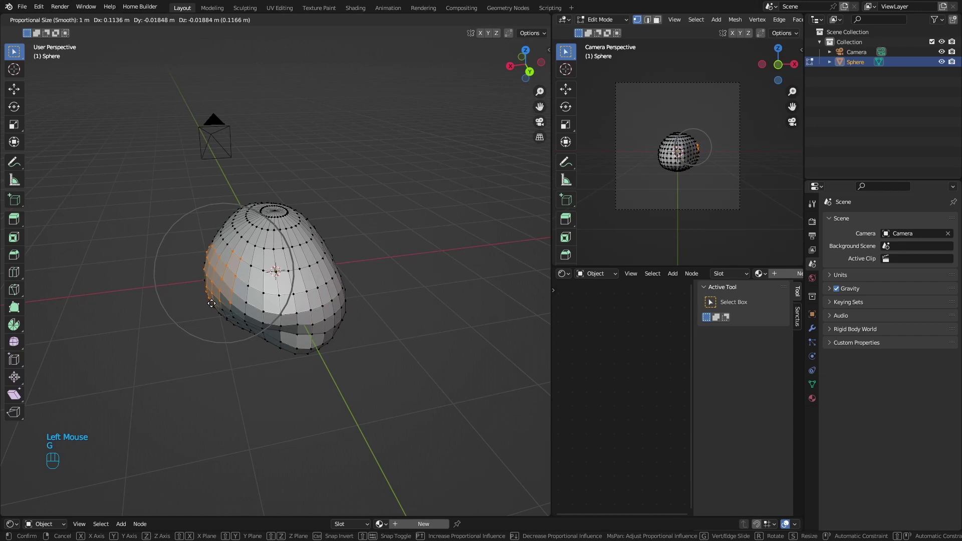
left_click(243, 372)
middle_click_drag(281, 424, 197, 420)
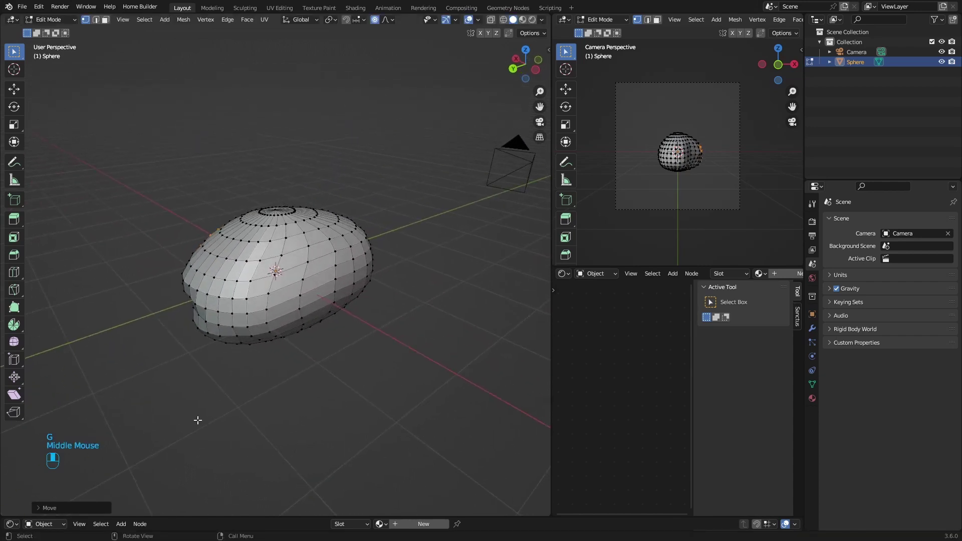
left_click_drag(330, 249, 263, 313)
key("g")
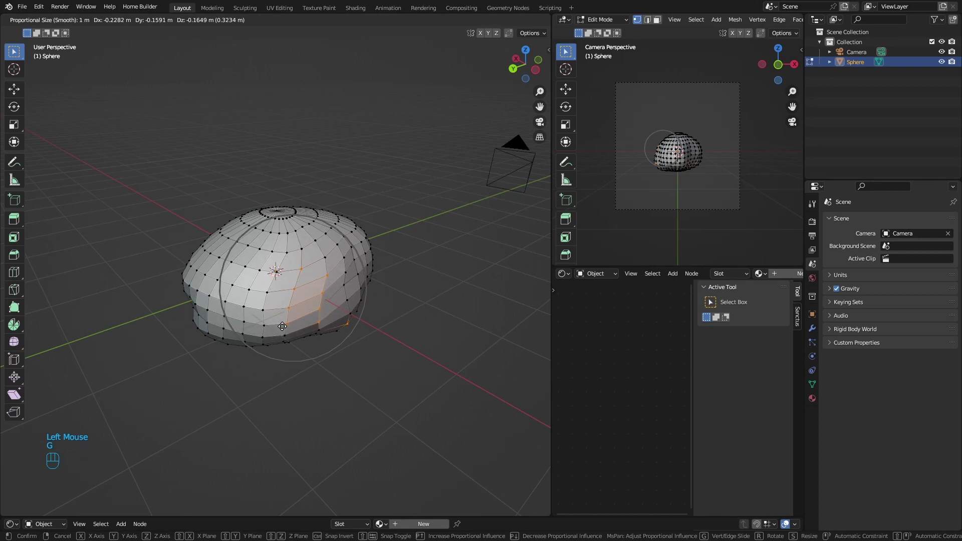
left_click(289, 334)
middle_click_drag(243, 385, 398, 354)
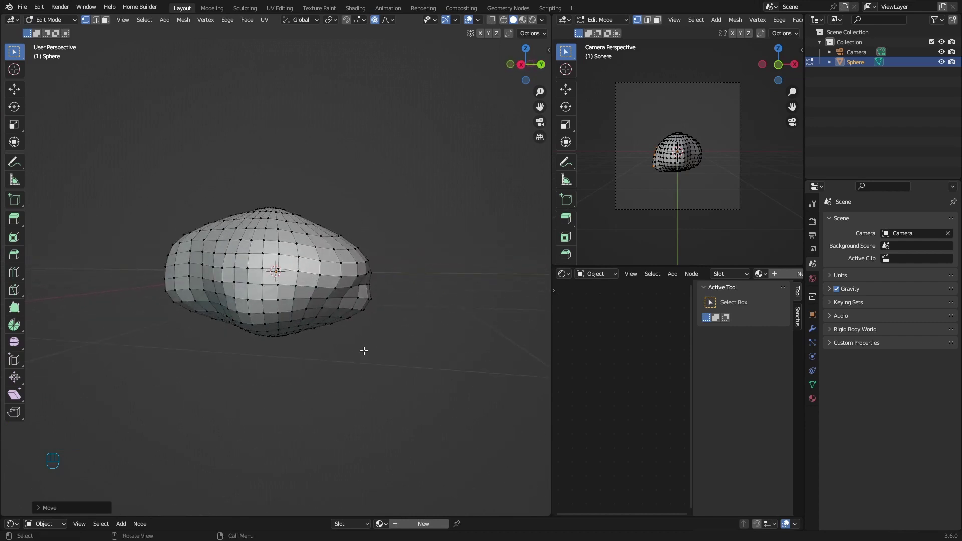
Return to Object Mode and shade the blob smooth.
key("Tab")
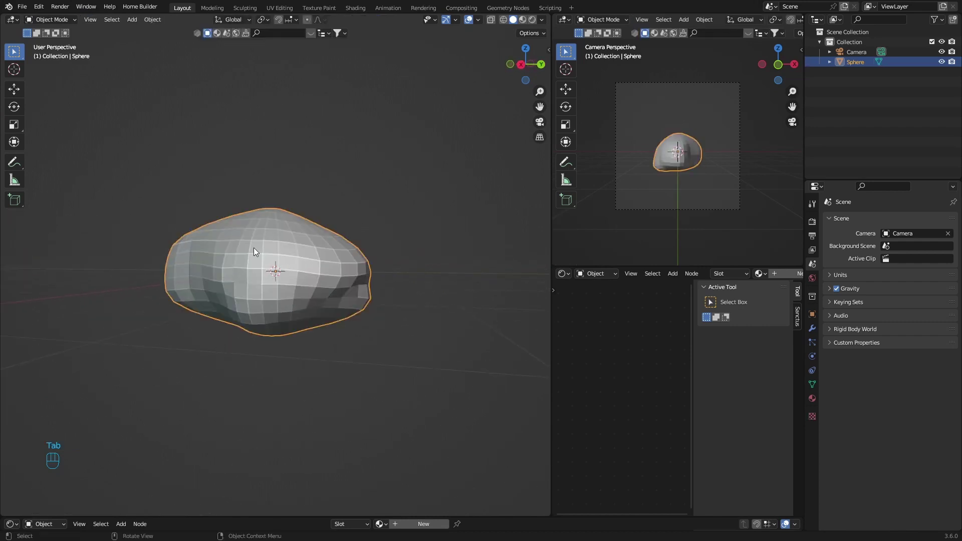
right_click(242, 251)
left_click(241, 251)
middle_click_drag(245, 325, 80, 346)
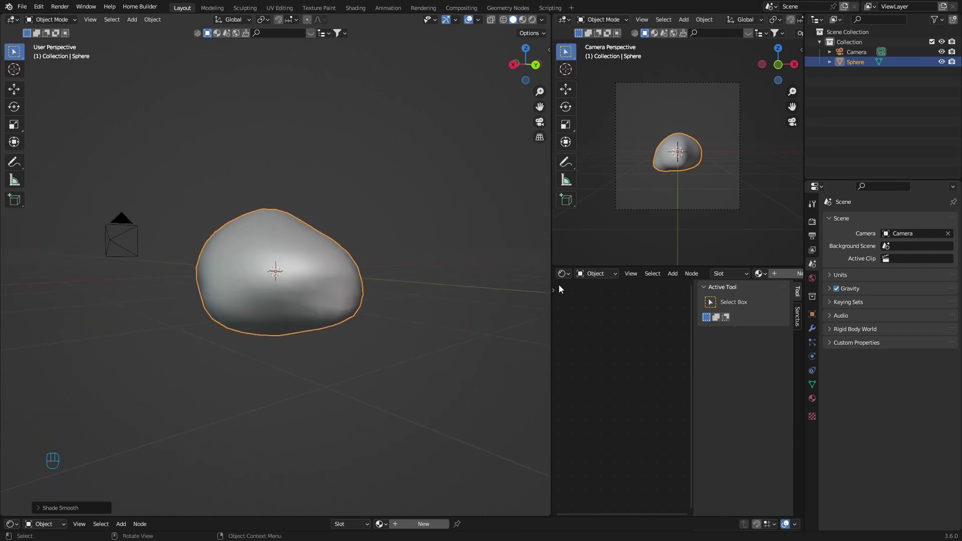
Add a Subdivision Surface modifier with viewport level 2.
left_click(813, 333)
left_click(840, 218)
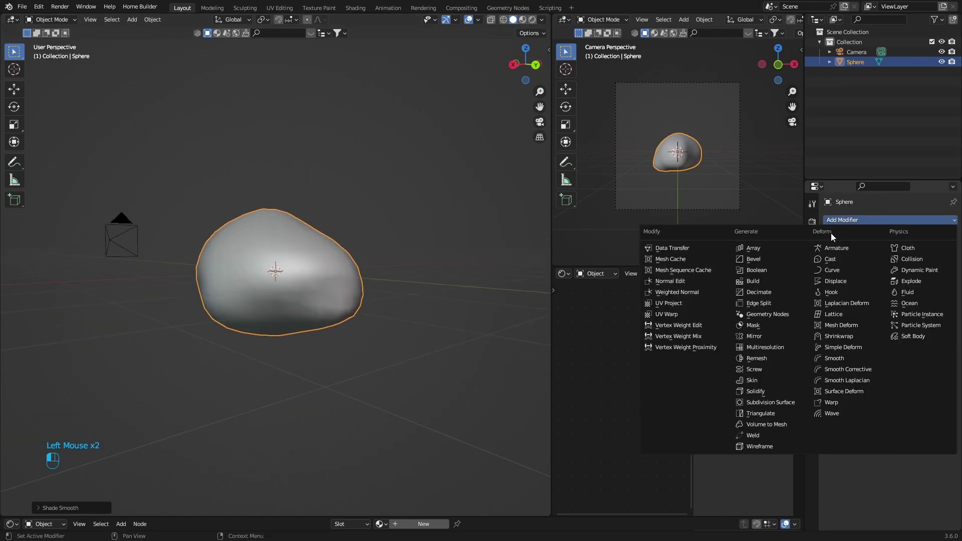
left_click(770, 404)
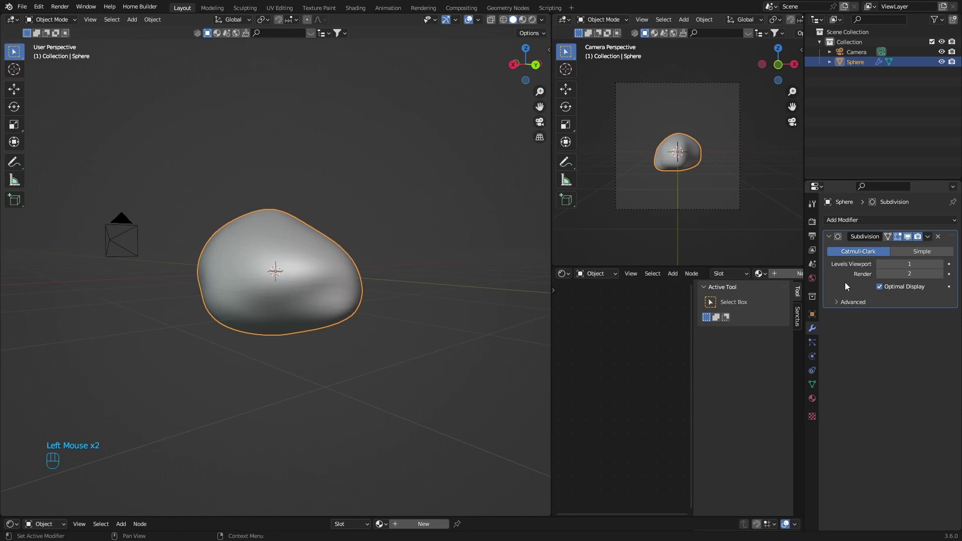
left_click(936, 263)
middle_click_drag(279, 351, 121, 349)
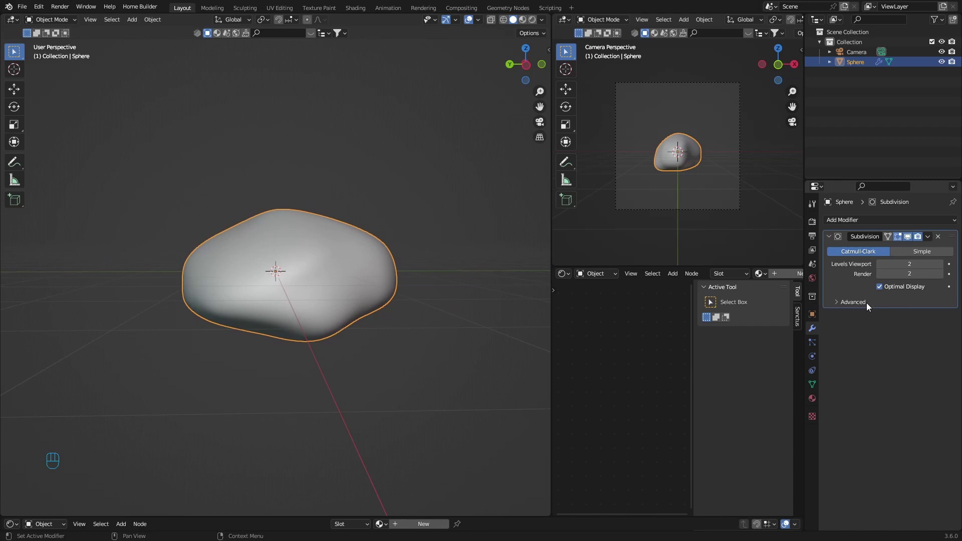
Add a Displace modifier driven by a new Clouds texture.
left_click(843, 220)
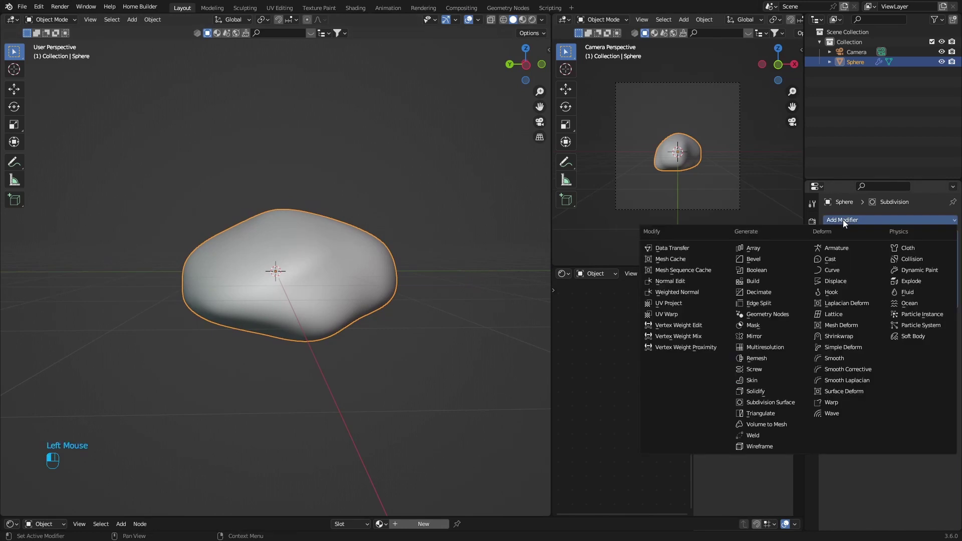
left_click(836, 281)
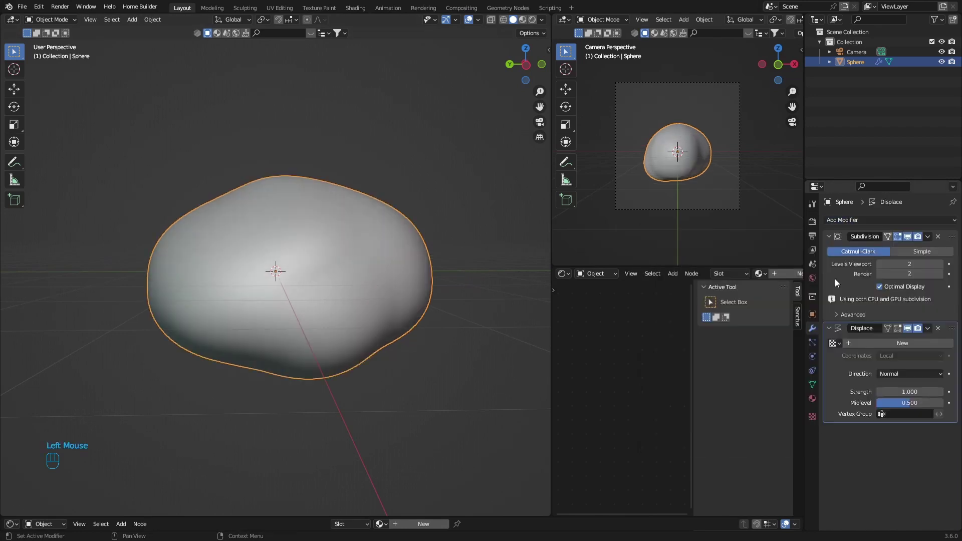
left_click(882, 344)
left_click(885, 250)
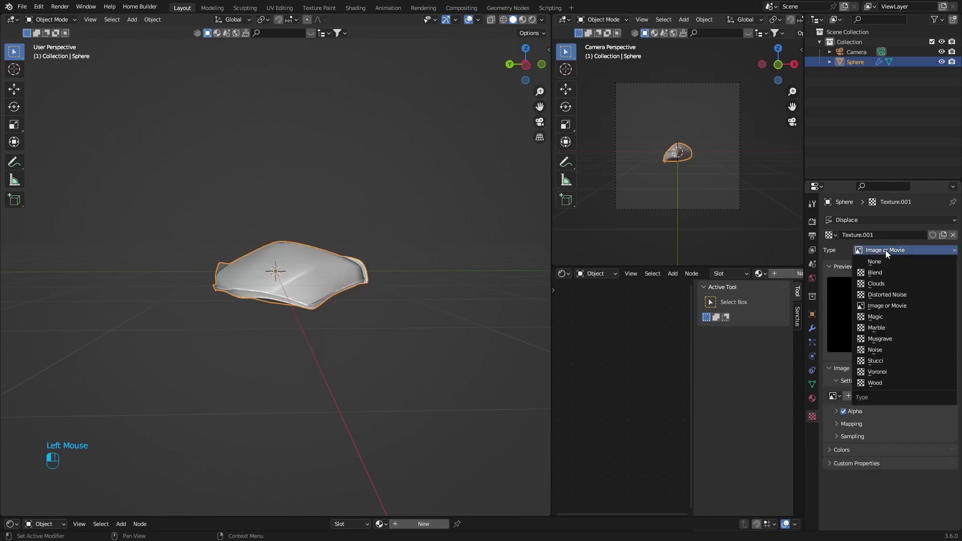
left_click(877, 284)
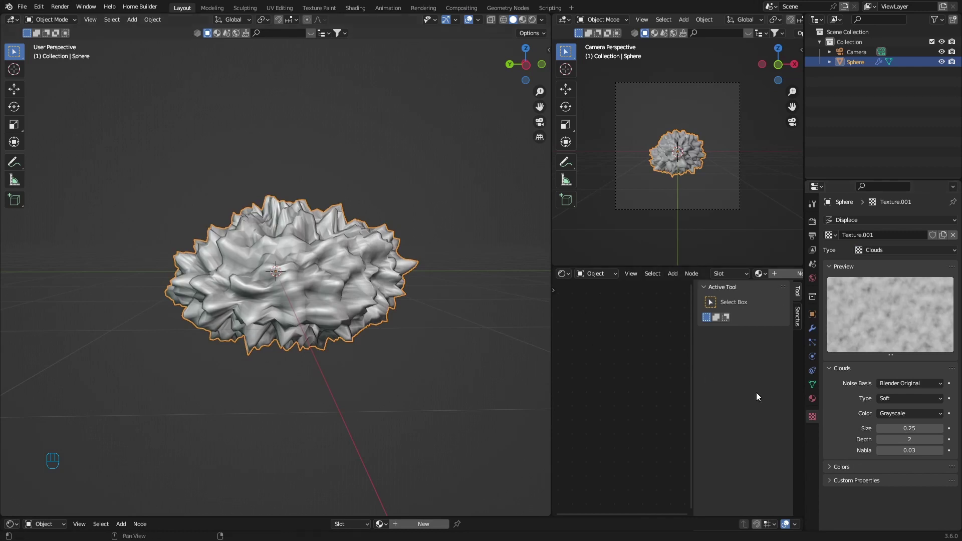
Set the Clouds texture Size to 2.10.
left_click(906, 429)
key("BackSpace")
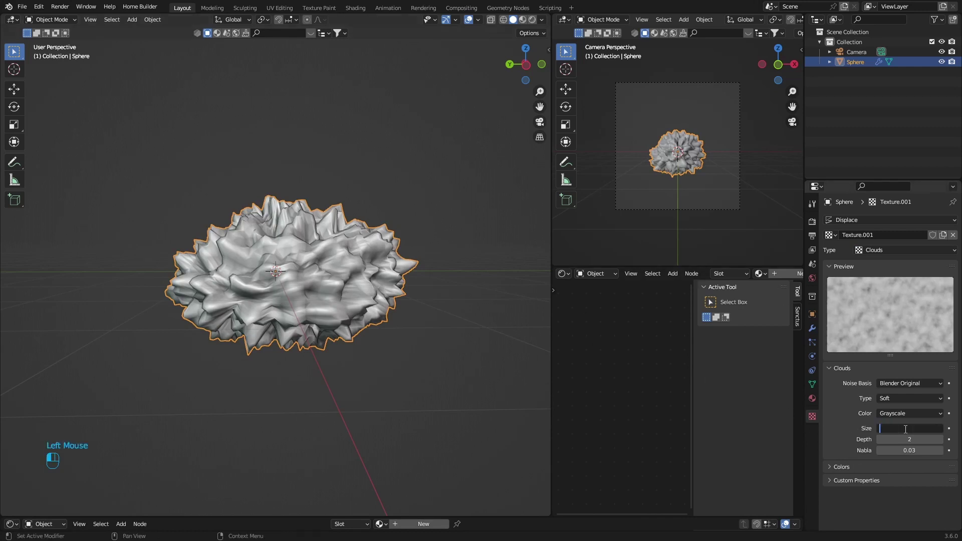
type("1.0")
key("Return")
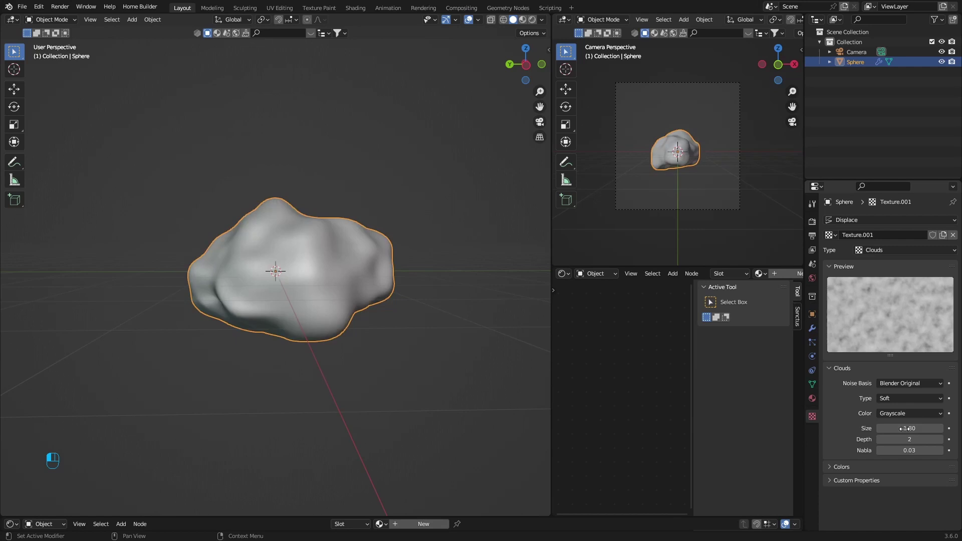
left_click(912, 428)
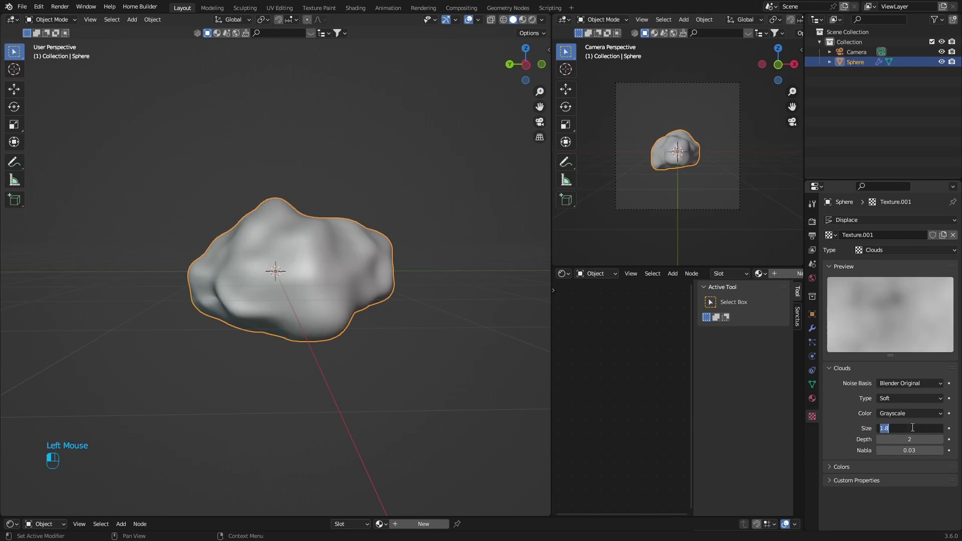
key("BackSpace")
key("Return")
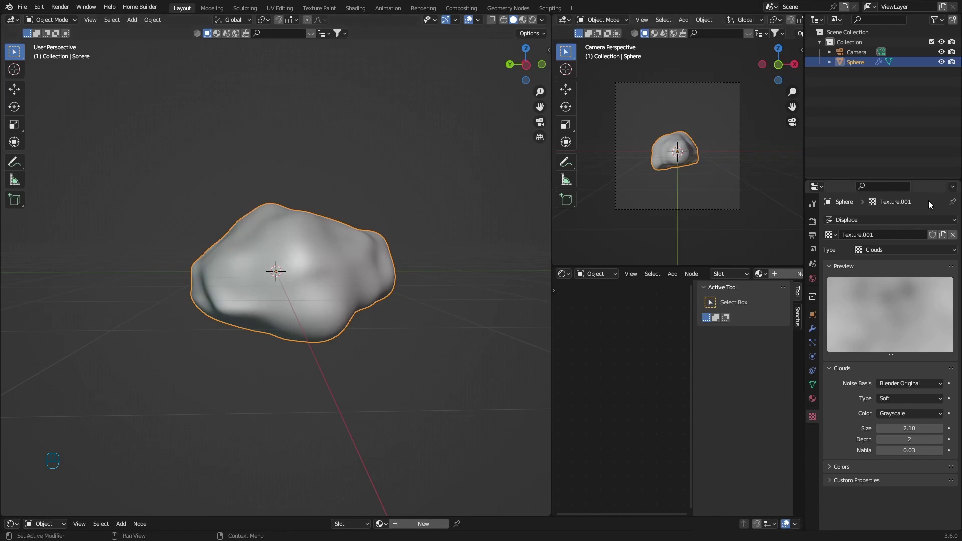
left_click(876, 202)
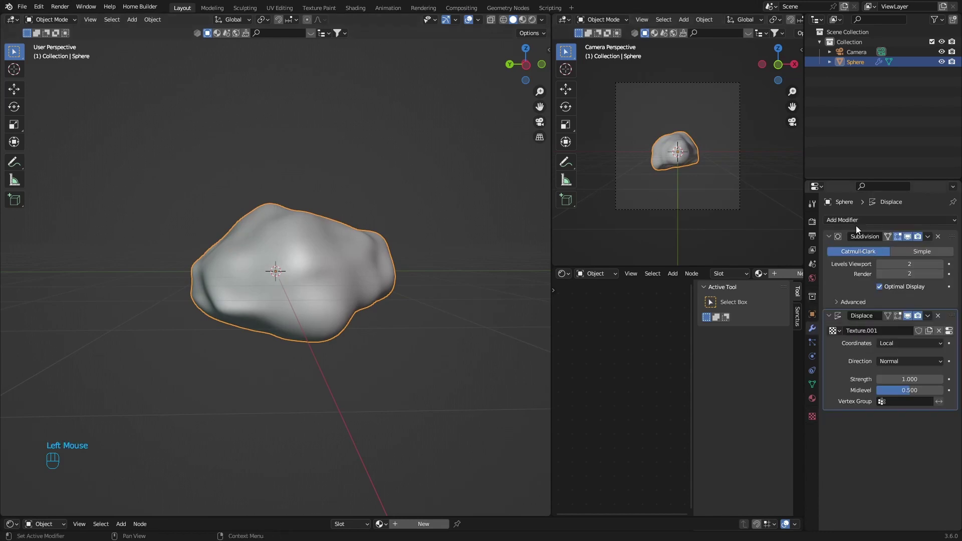
Apply the Subdivision and Displace modifiers to the sphere, then deselect it.
left_click(929, 238)
left_click(895, 251)
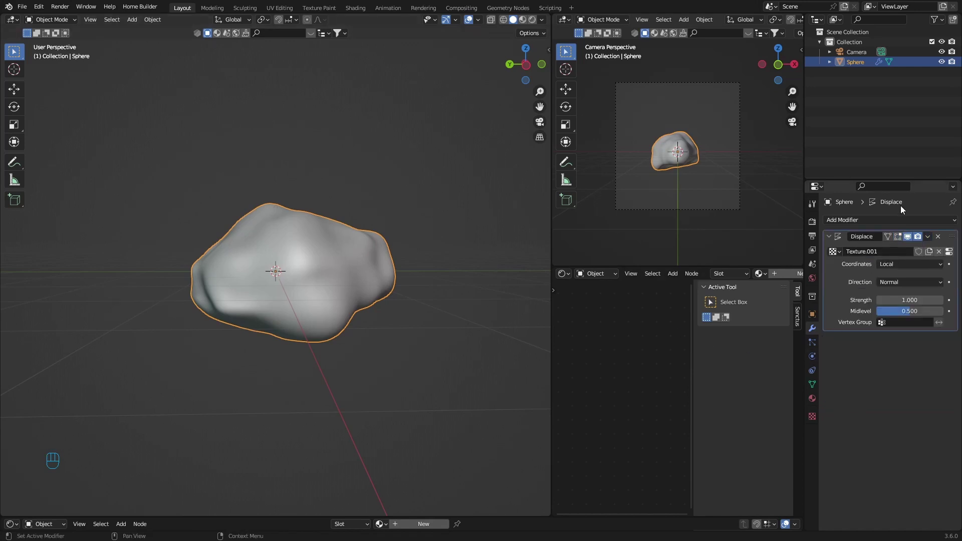
left_click(929, 238)
left_click(892, 246)
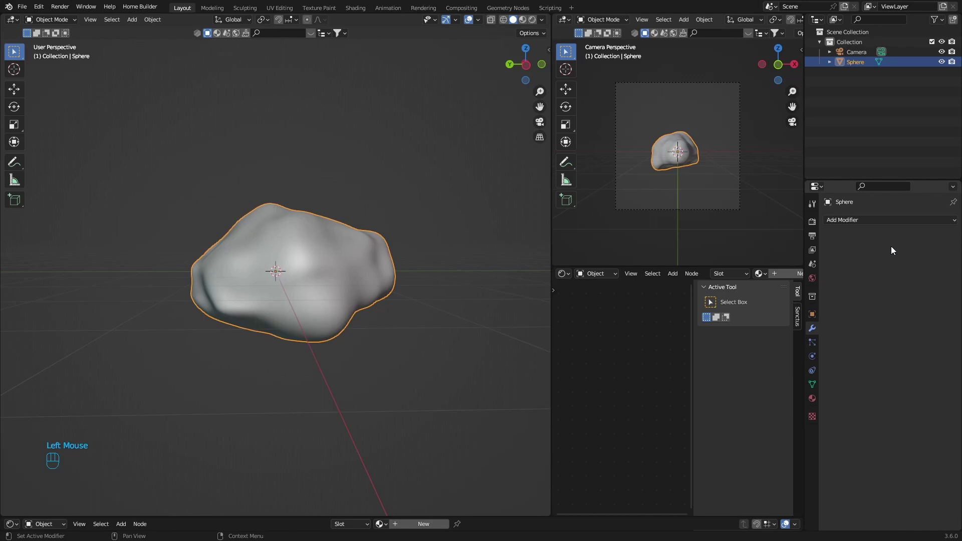
left_click(172, 262)
Add an empty Volume object to the scene.
key("shift+a")
mouse_move(46, 316)
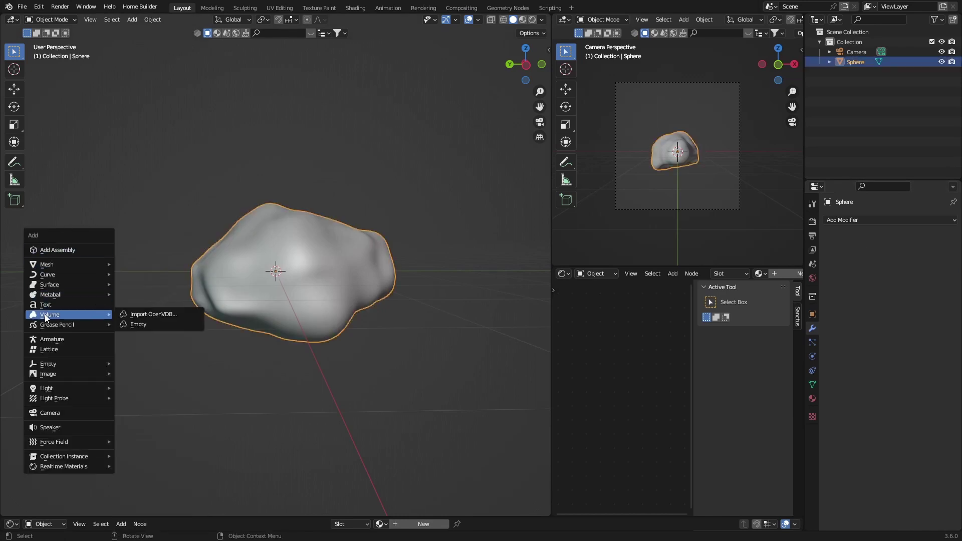
left_click(161, 323)
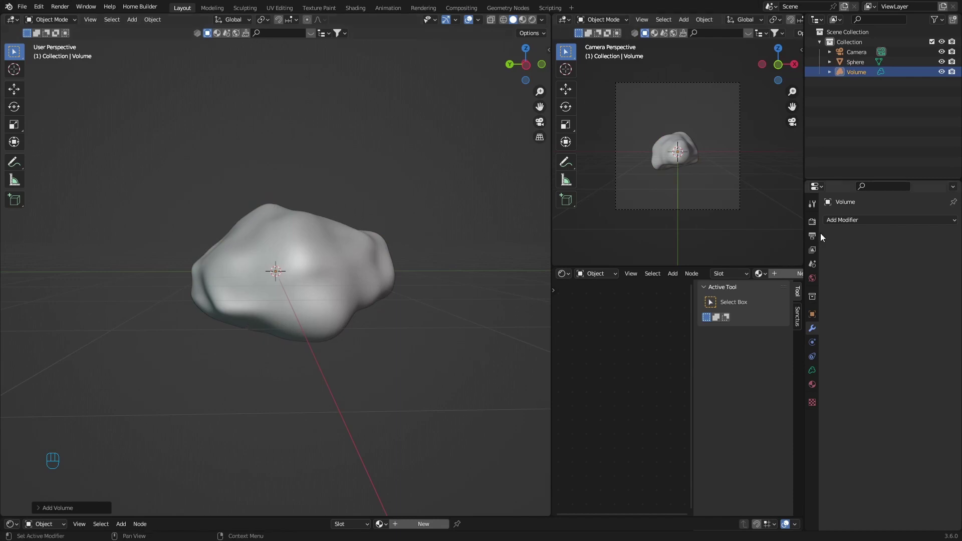
left_click(843, 219)
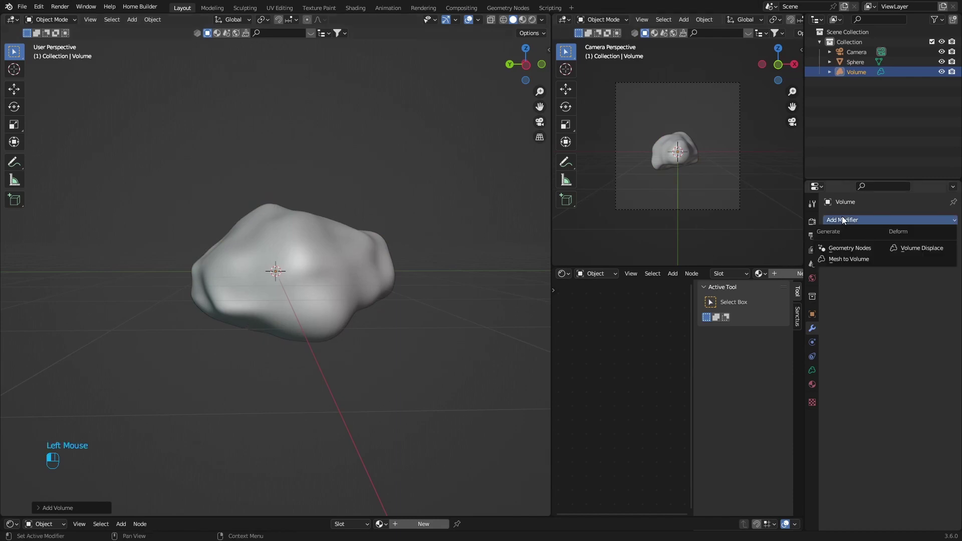
Add a Mesh to Volume modifier using the Sphere, with density 1.95.
left_click(840, 259)
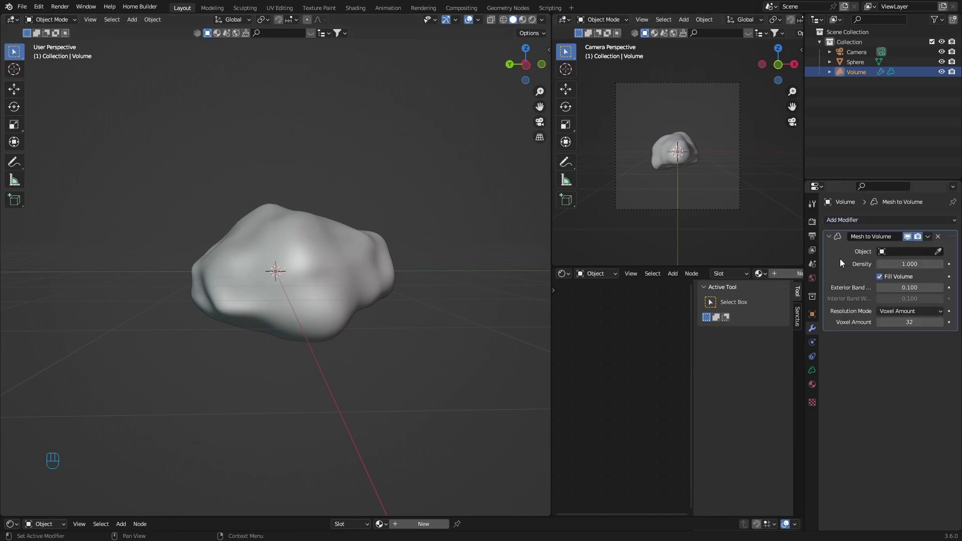
left_click(880, 253)
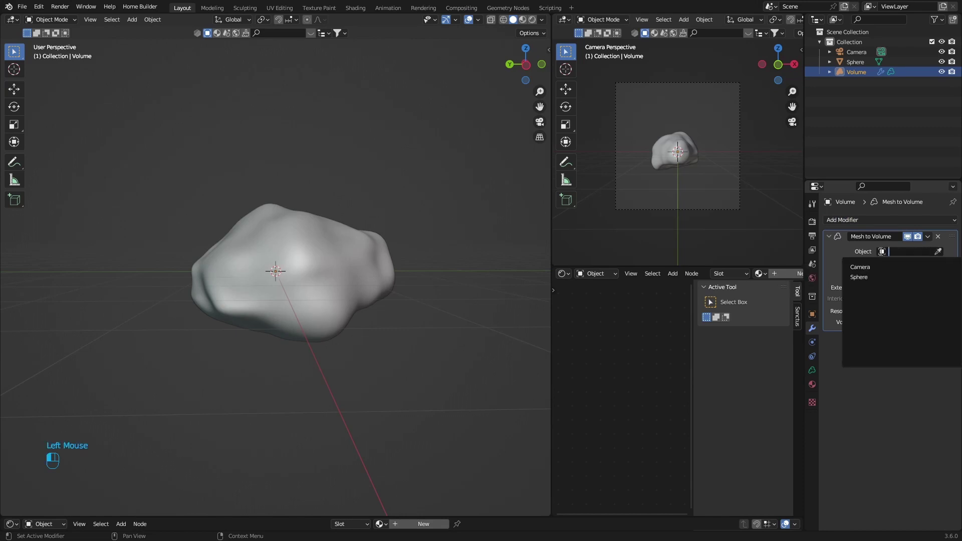
left_click(858, 277)
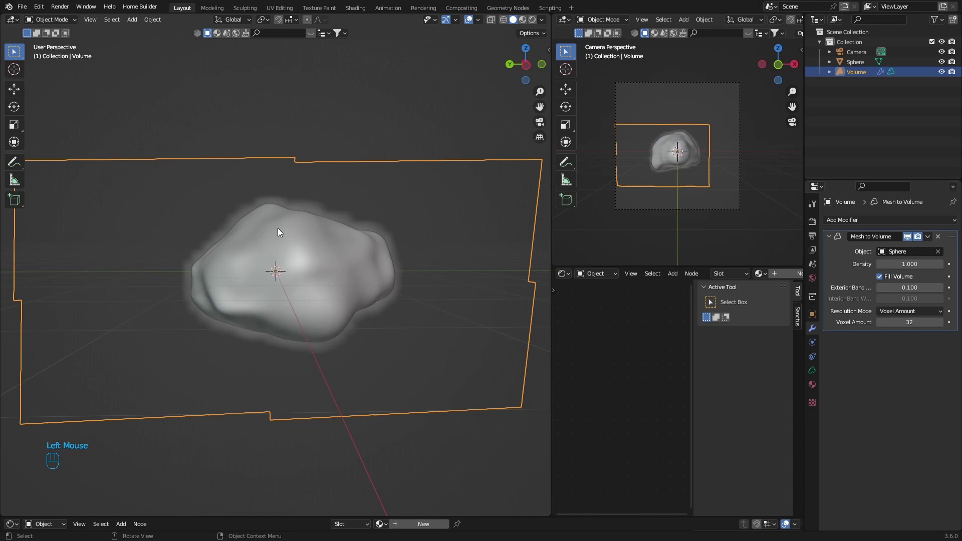
left_click(903, 266)
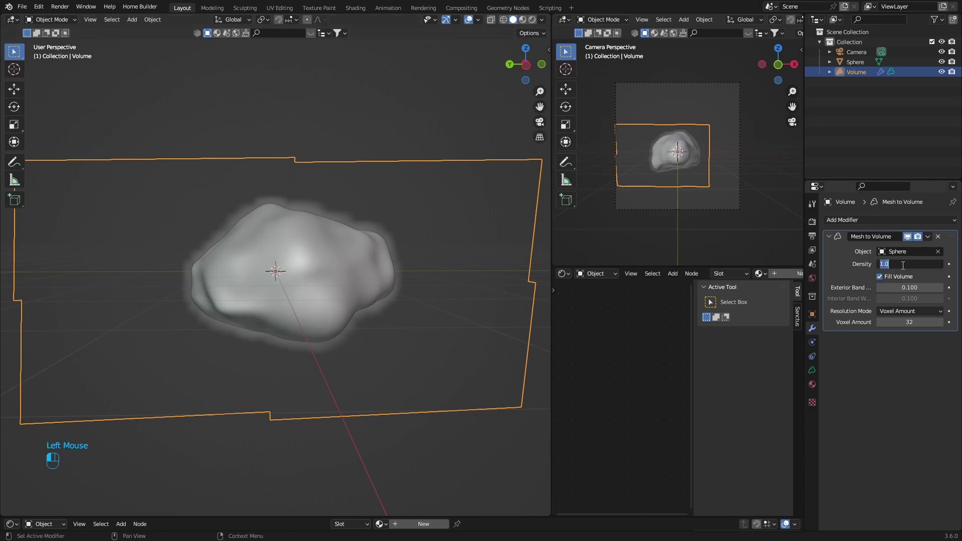
type("1")
key("Return")
left_click(909, 264)
key("BackSpace")
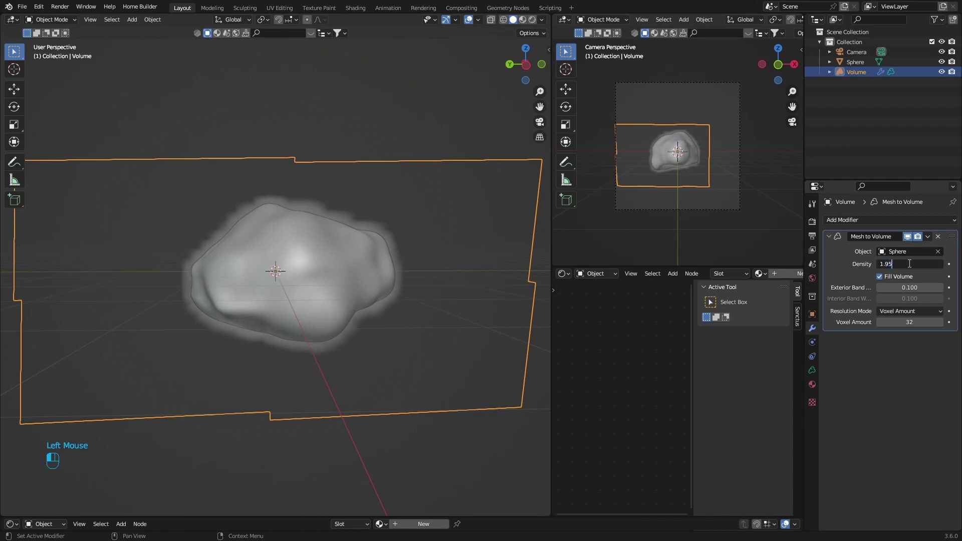
type("1.95")
key("Return")
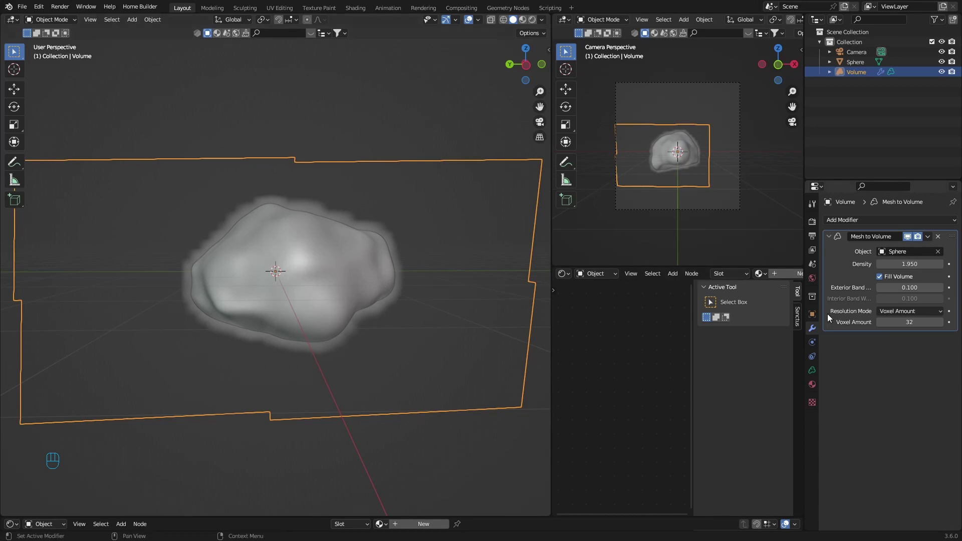
Set the Mesh to Volume voxel amount to 125.
left_click(903, 322)
key("BackSpace")
type("12")
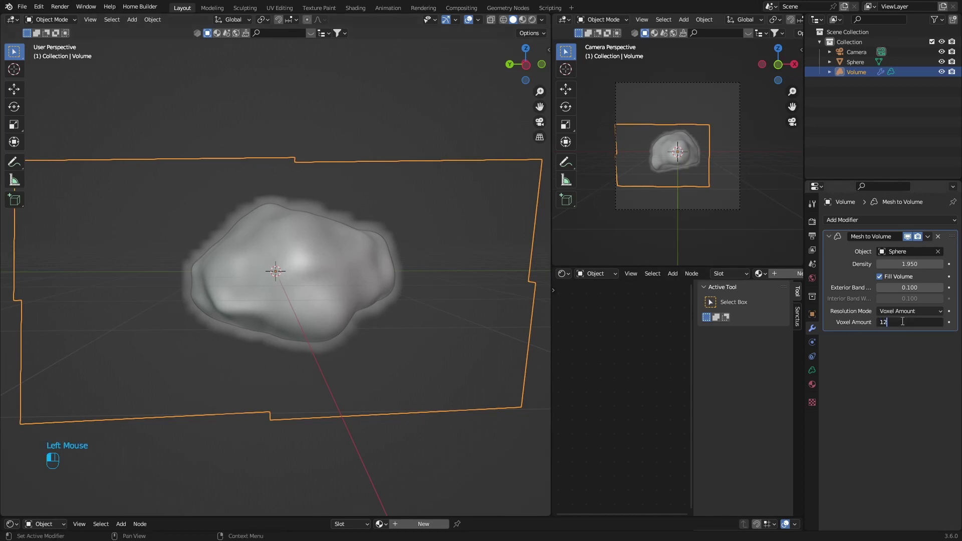
type("5")
key("Return")
middle_click_drag(180, 271, 717, 198)
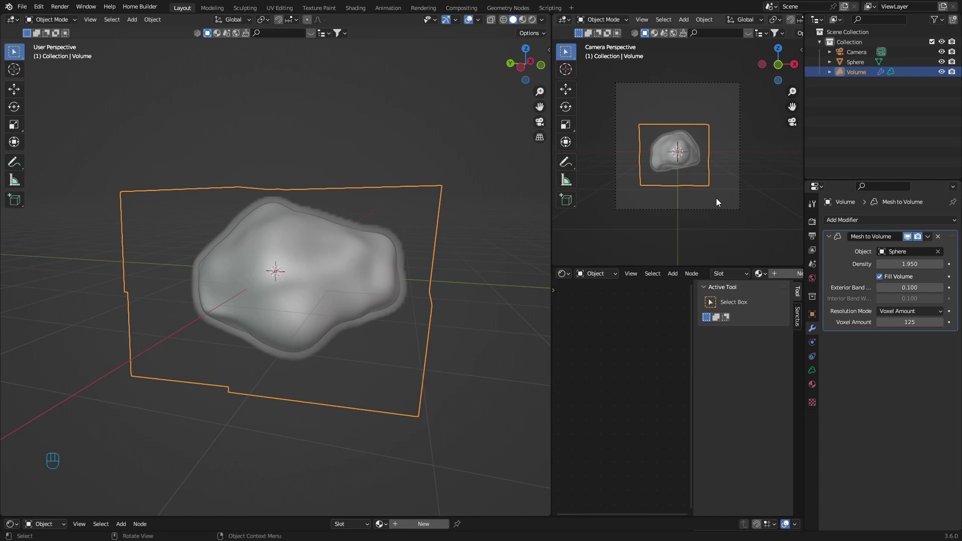
Add a Volume Displace modifier with a new texture of type Clouds.
left_click(860, 219)
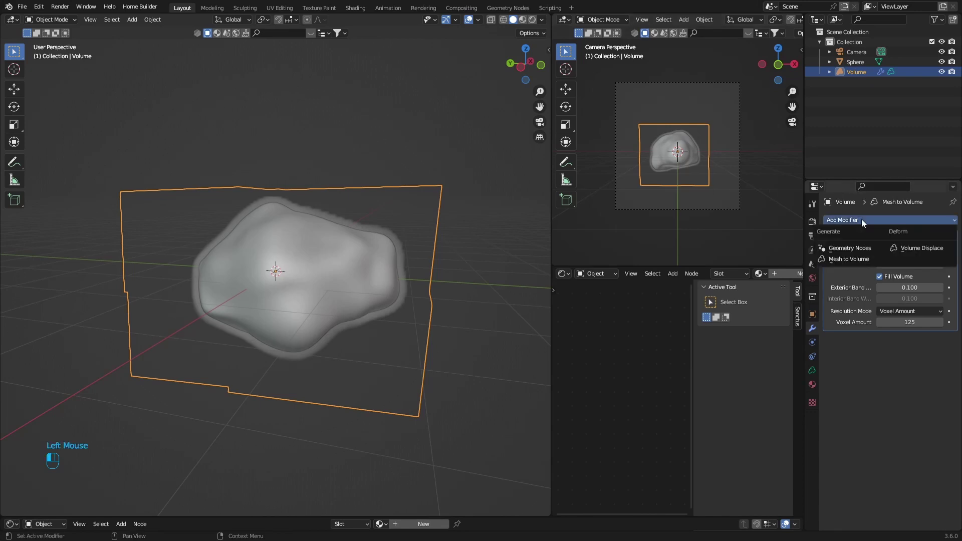
left_click(912, 248)
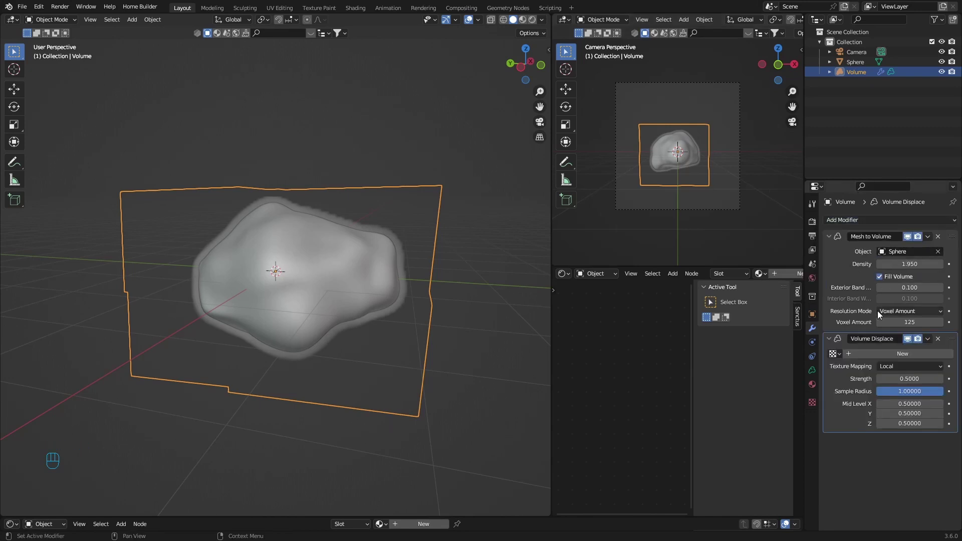
left_click(879, 354)
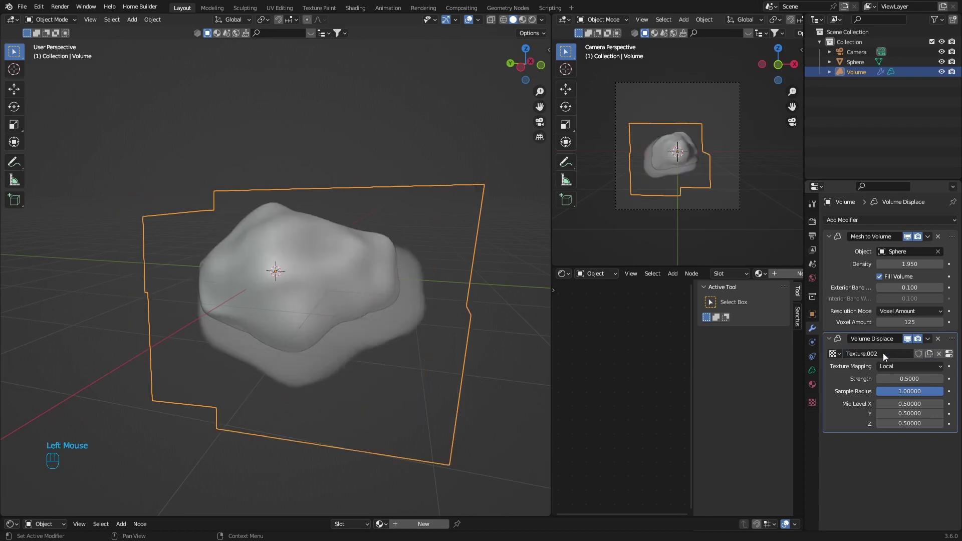
left_click(946, 353)
left_click(882, 250)
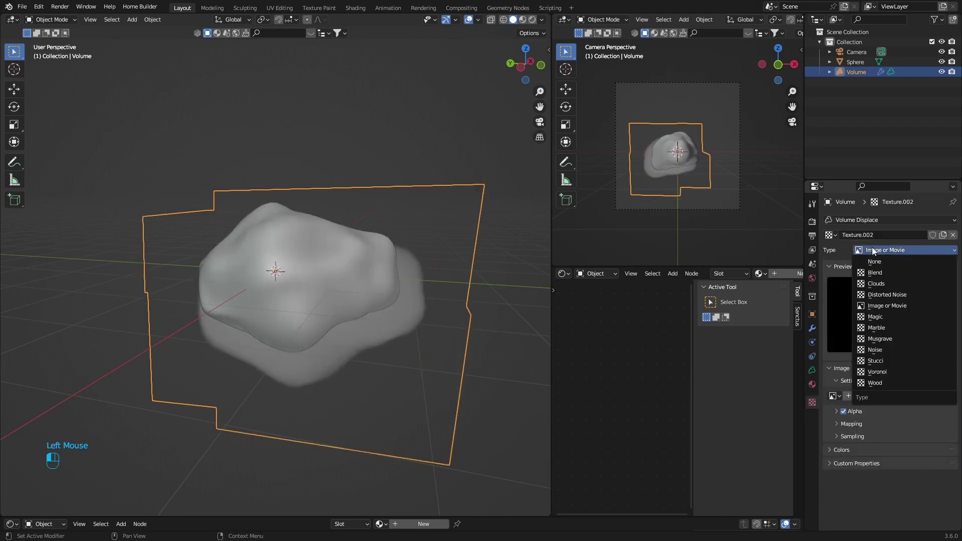
left_click(857, 285)
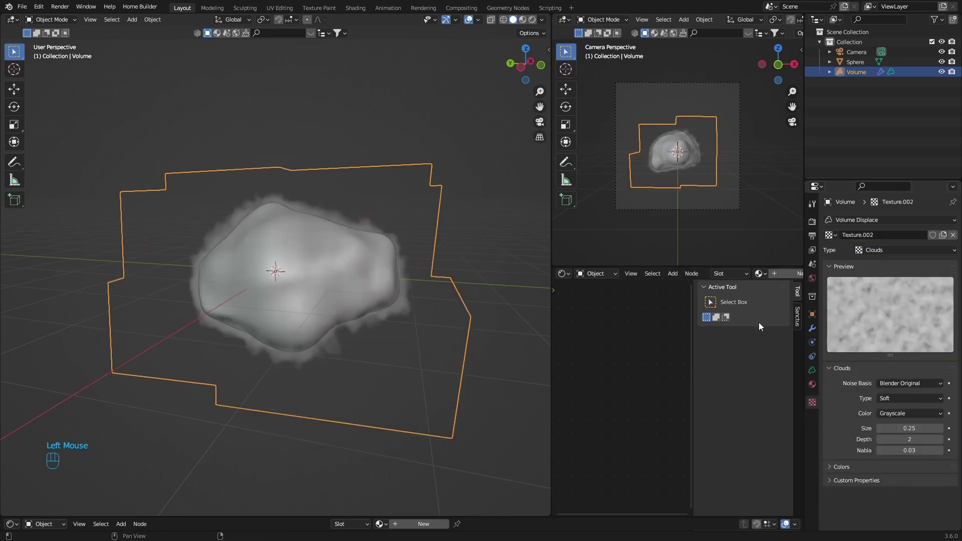
Hide the Sphere and view the dark volume cloud in Rendered shading.
left_click(942, 62)
mouse_move(332, 302)
middle_mouse_down()
mouse_move(228, 311)
mouse_move(340, 300)
middle_mouse_up()
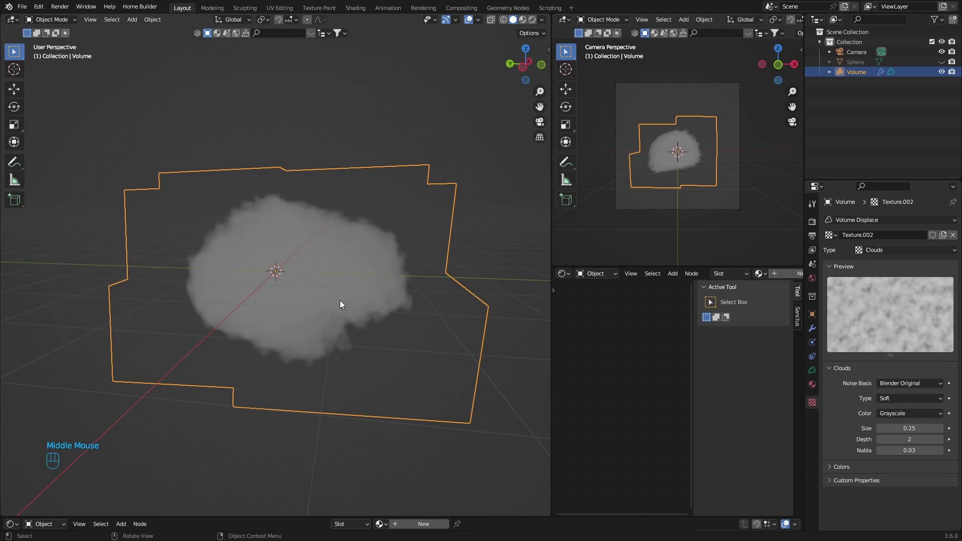
left_click(532, 19)
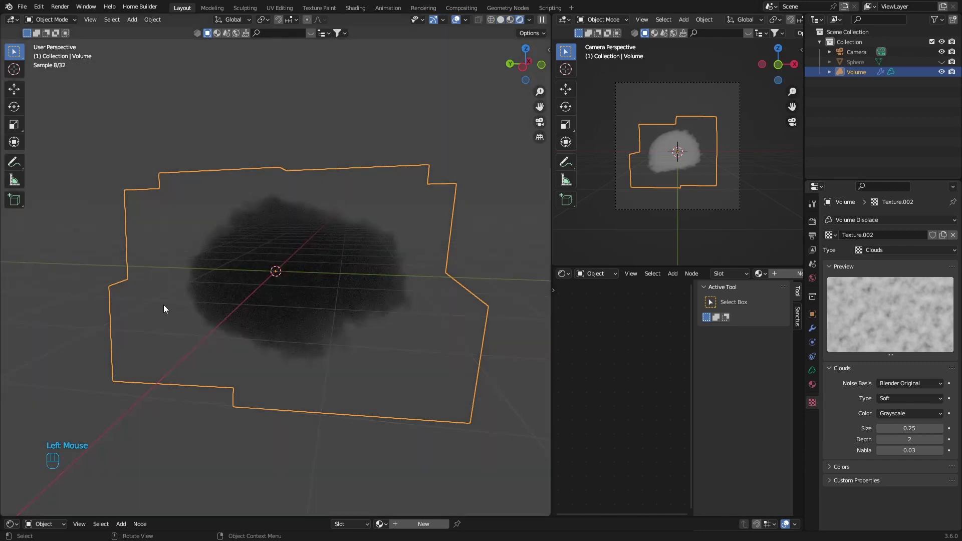
middle_click_drag(276, 327, 71, 326)
scroll(72, 328, "up", 3)
scroll(71, 329, "down", 3)
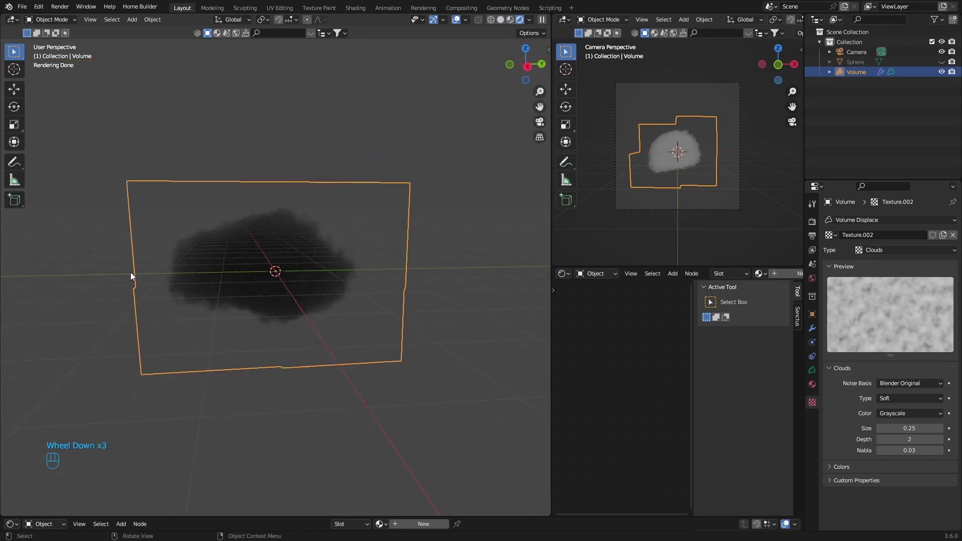
middle_click_drag(187, 306, 165, 308)
Enable Scene Lights and Scene World shading, then inspect the brightened cloud.
left_click(529, 20)
left_click(472, 69)
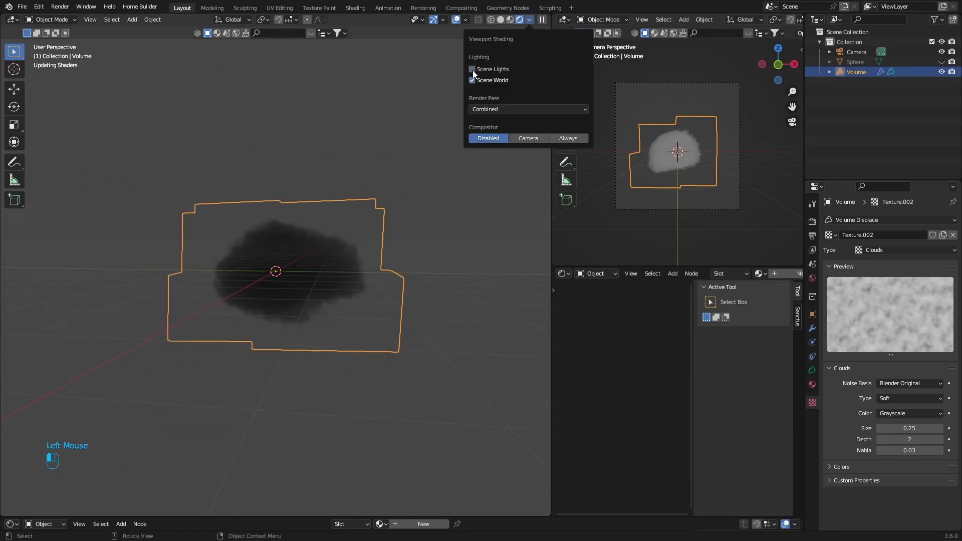
left_click(472, 80)
mouse_move(299, 404)
middle_mouse_down()
mouse_move(206, 400)
mouse_move(299, 389)
middle_mouse_up()
scroll(299, 391, "up", 2)
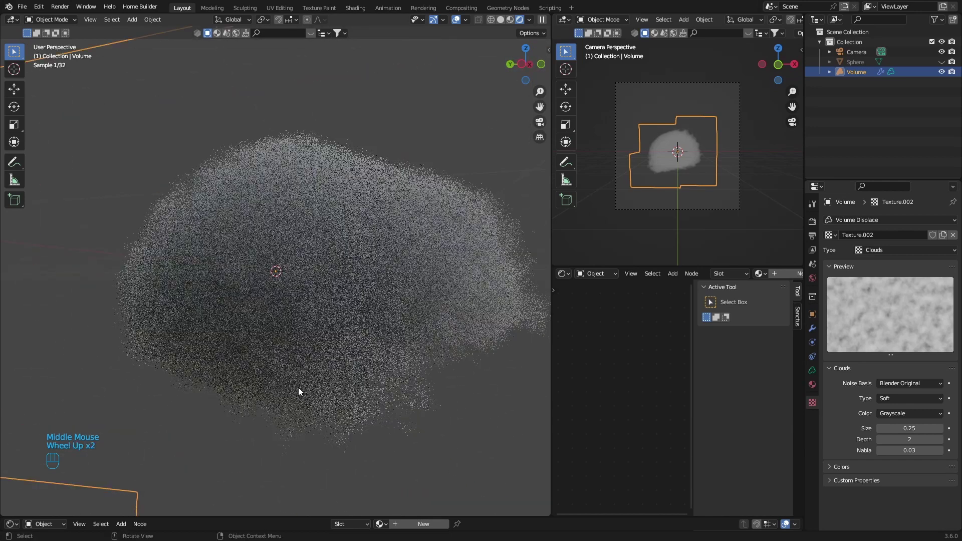
middle_click_drag(388, 233, 368, 254)
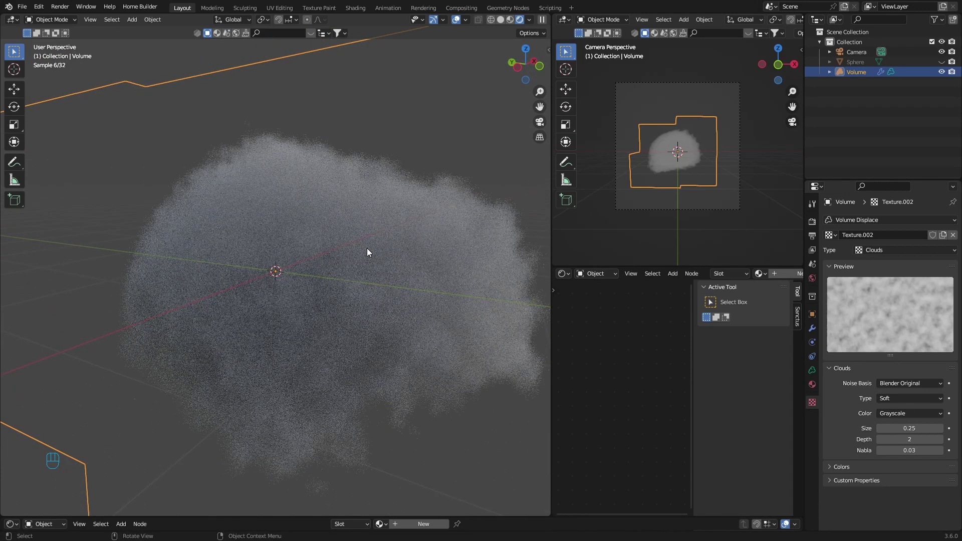